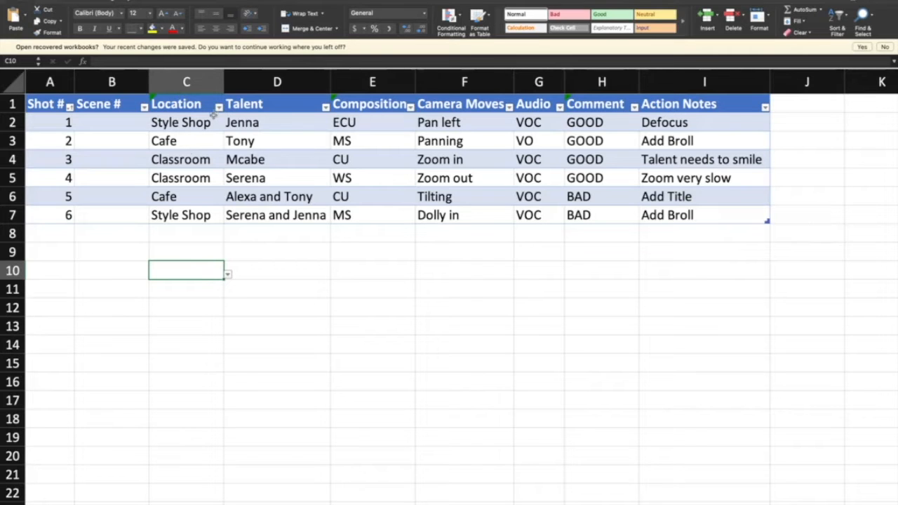
Add shot 7 in row 8 of the table and choose Style Shop from the list as its location
click(194, 231)
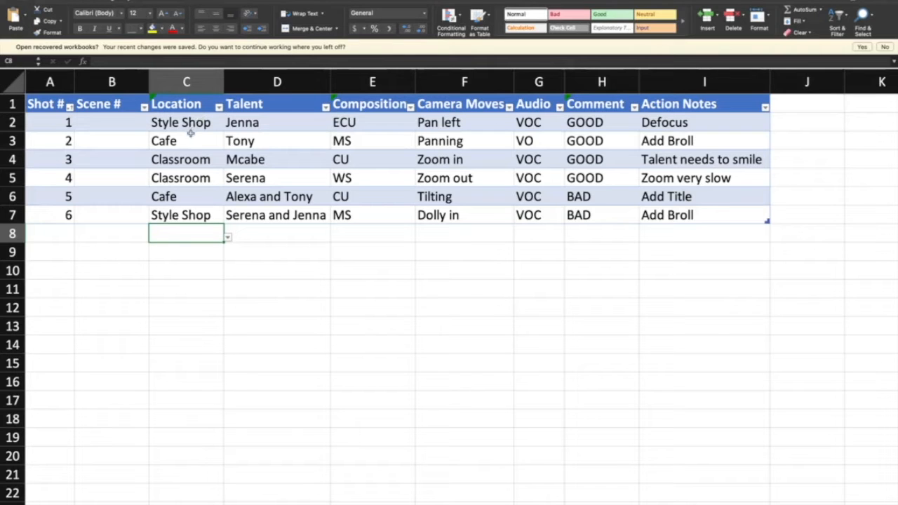
click(228, 239)
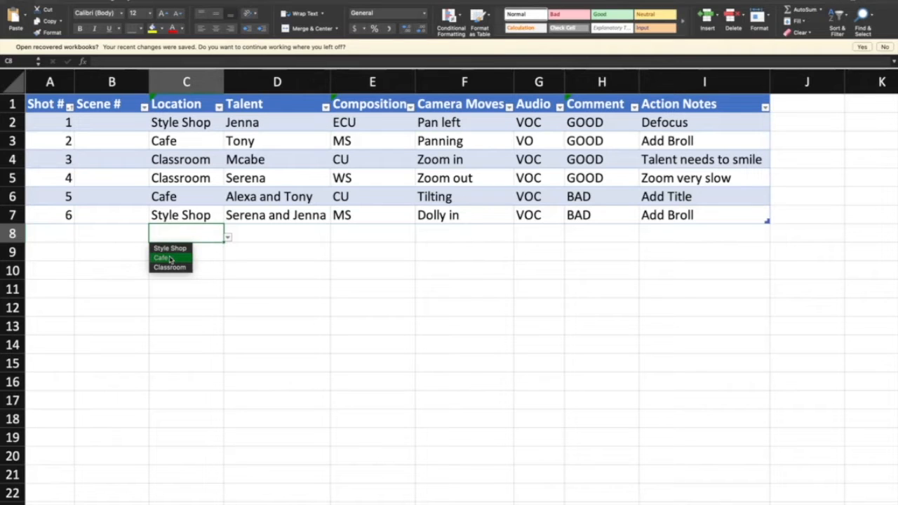
click(64, 232)
click(63, 233)
text(7)
click(159, 236)
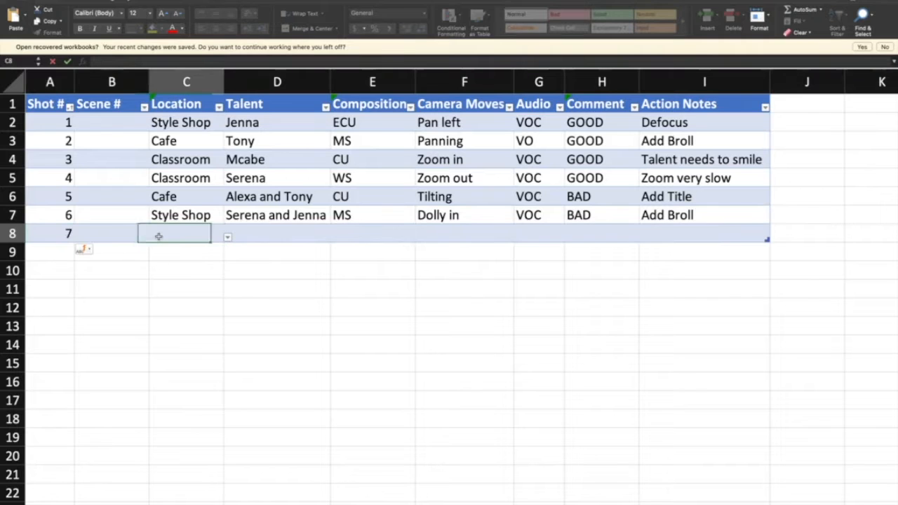
click(227, 239)
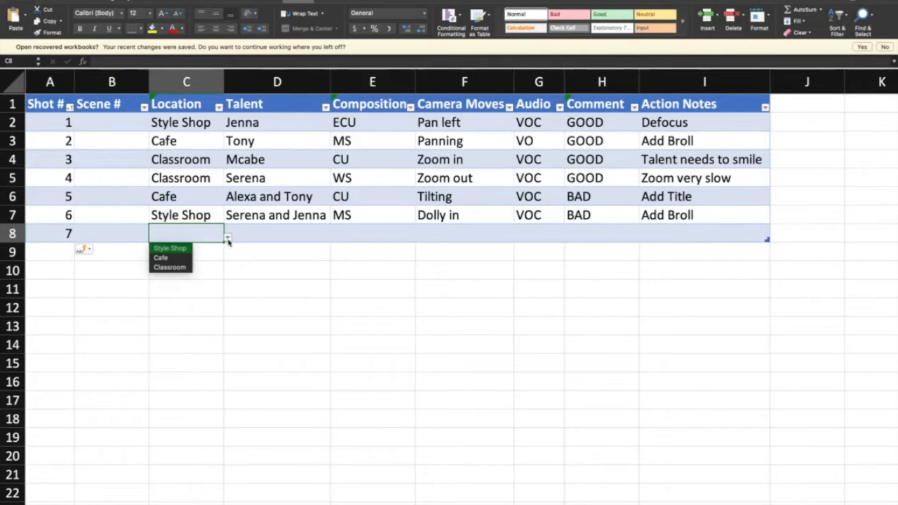
click(186, 249)
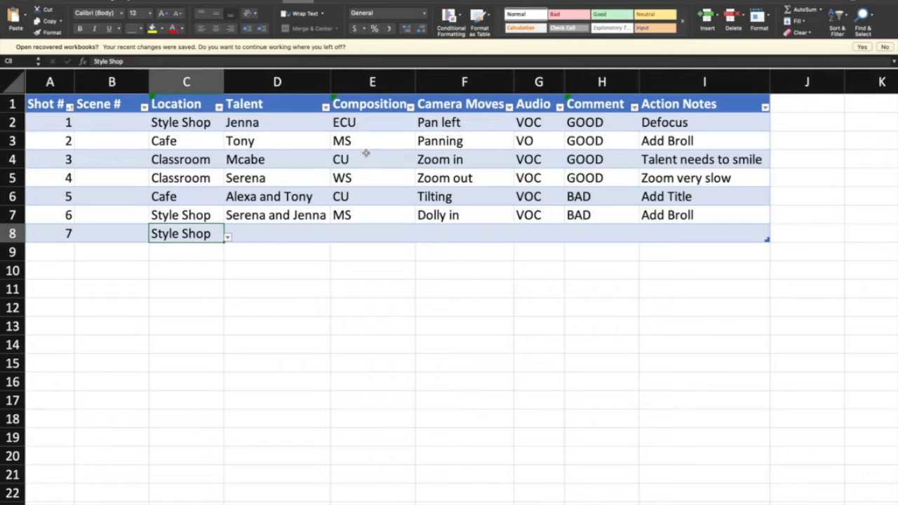
Set the composition of shot 7 to CU and its comment to GOOD
click(364, 233)
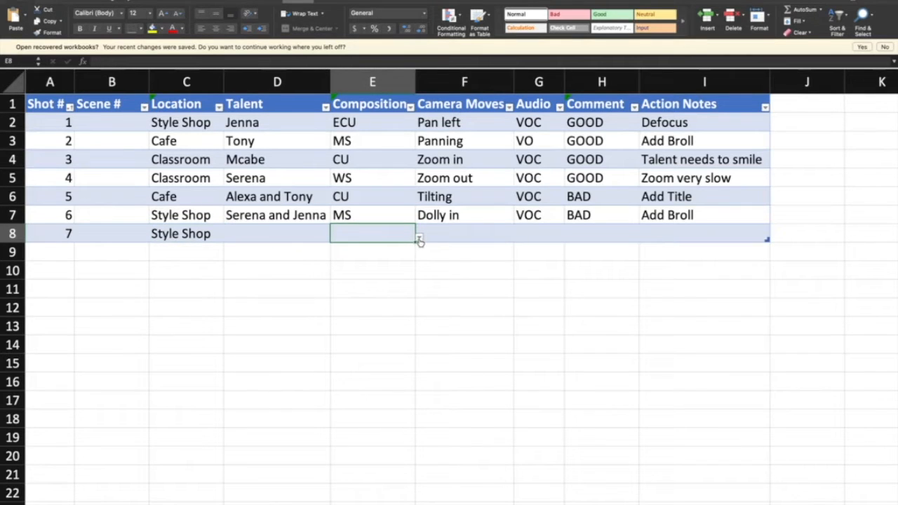
click(419, 238)
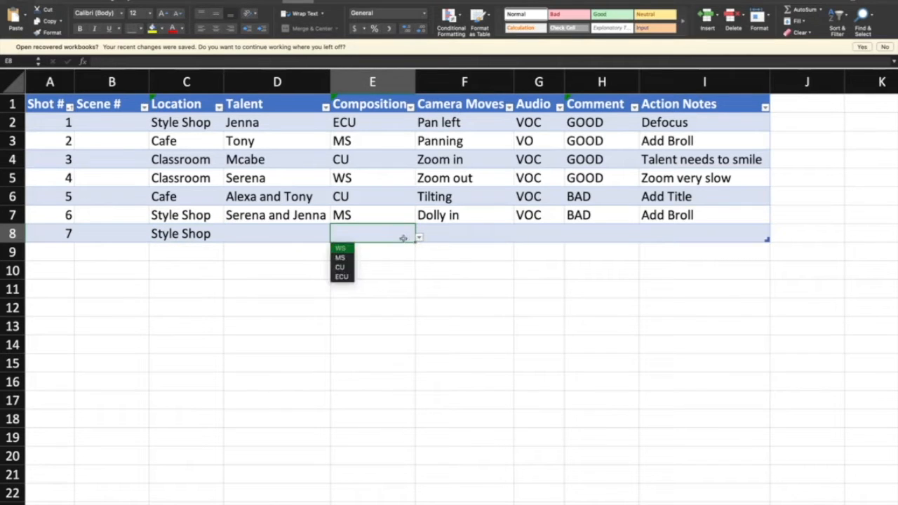
click(341, 268)
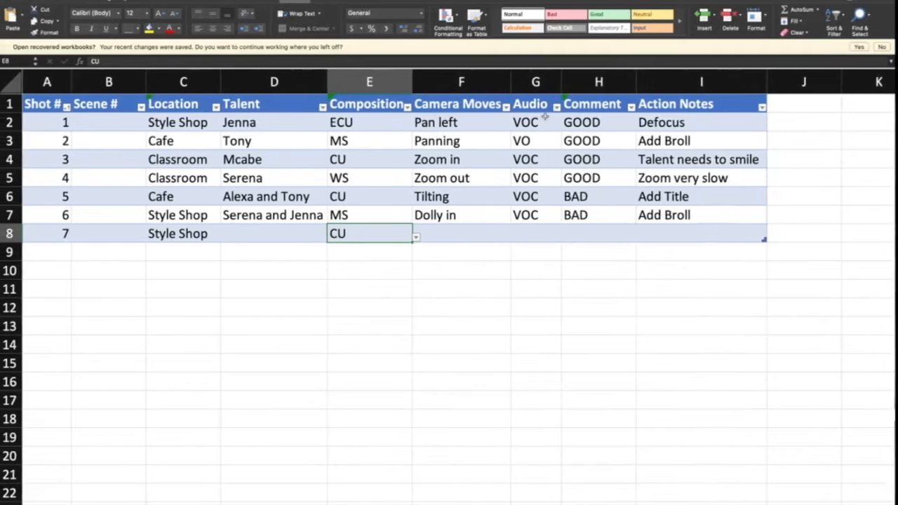
click(587, 229)
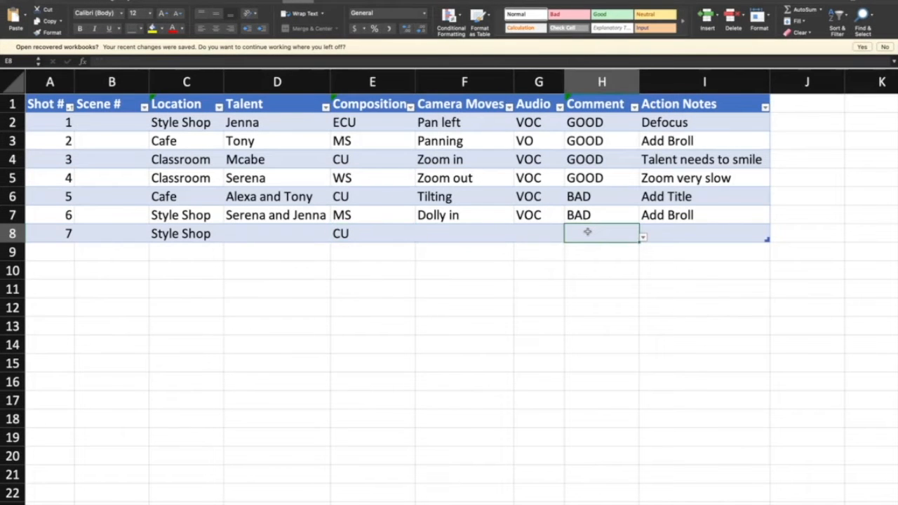
text(GOO)
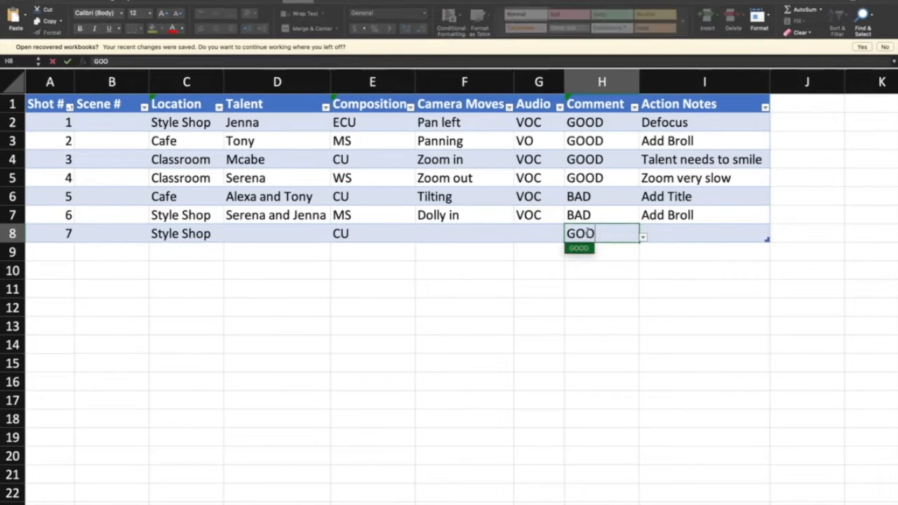
text(D)
click(622, 251)
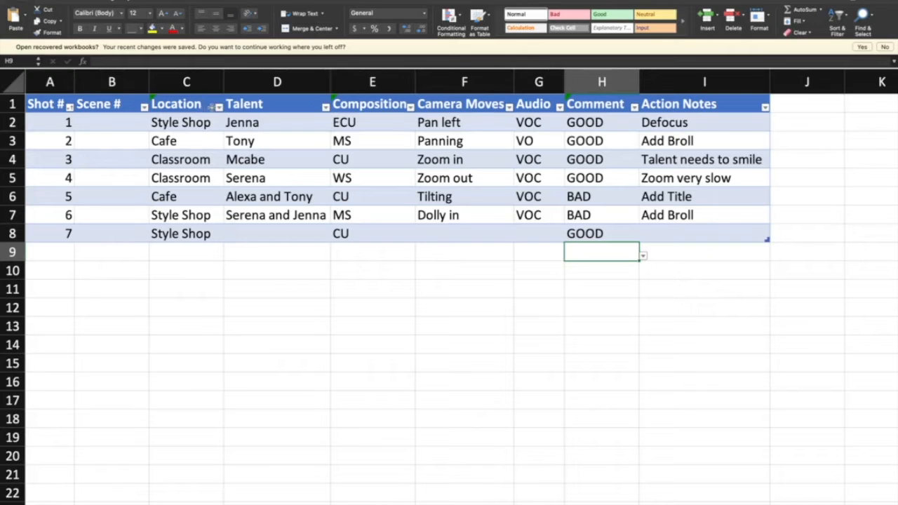
Sort the table by Location in ascending order and filter it to show only Style Shop
click(219, 107)
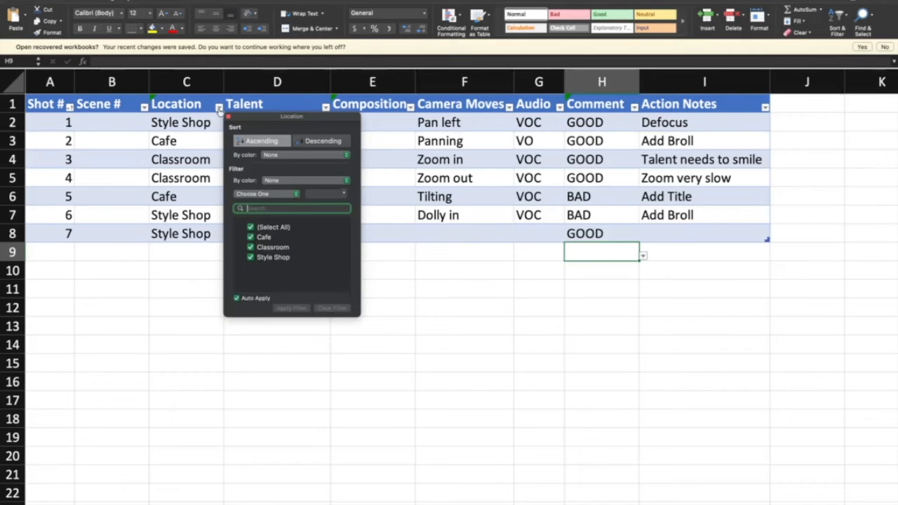
click(249, 141)
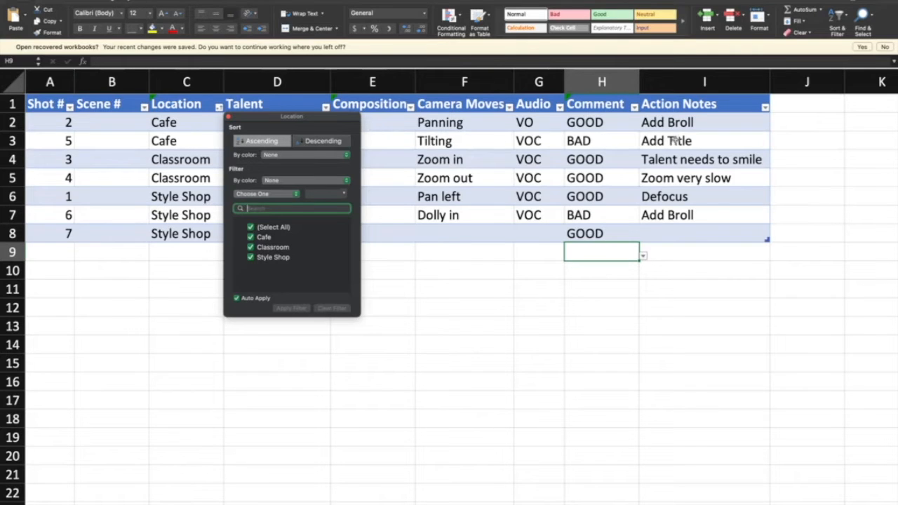
click(250, 228)
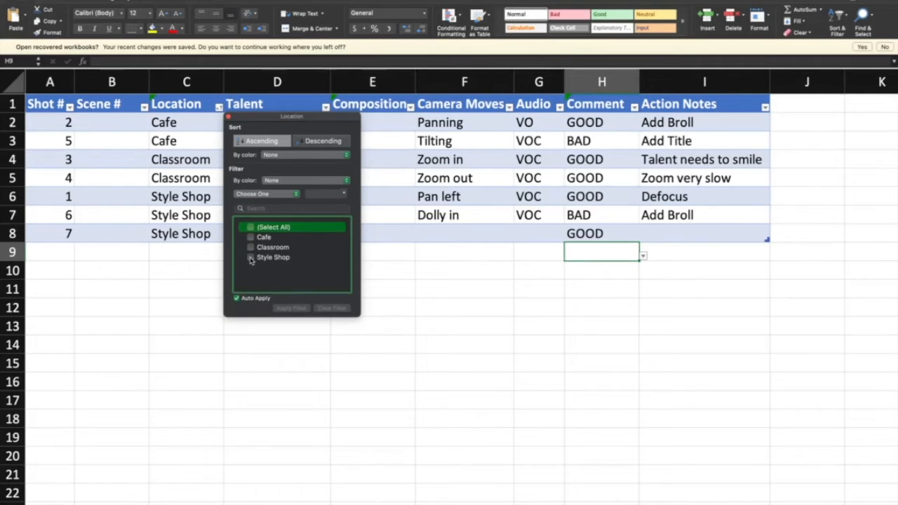
click(251, 258)
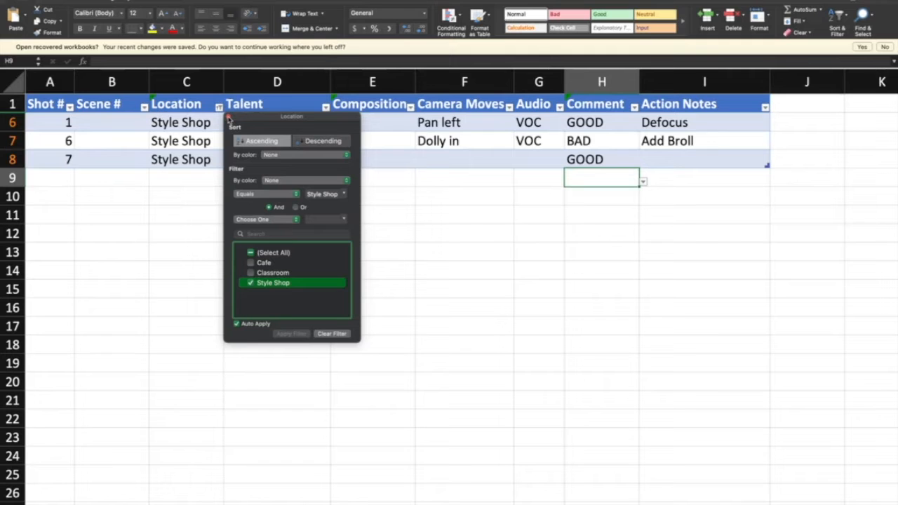
click(228, 118)
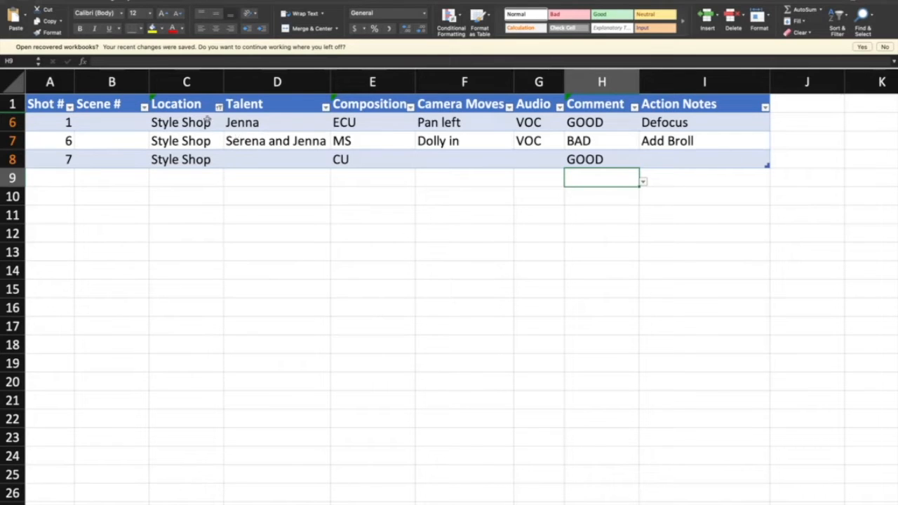
Clear the filter on the Location column and close its filter settings
click(219, 107)
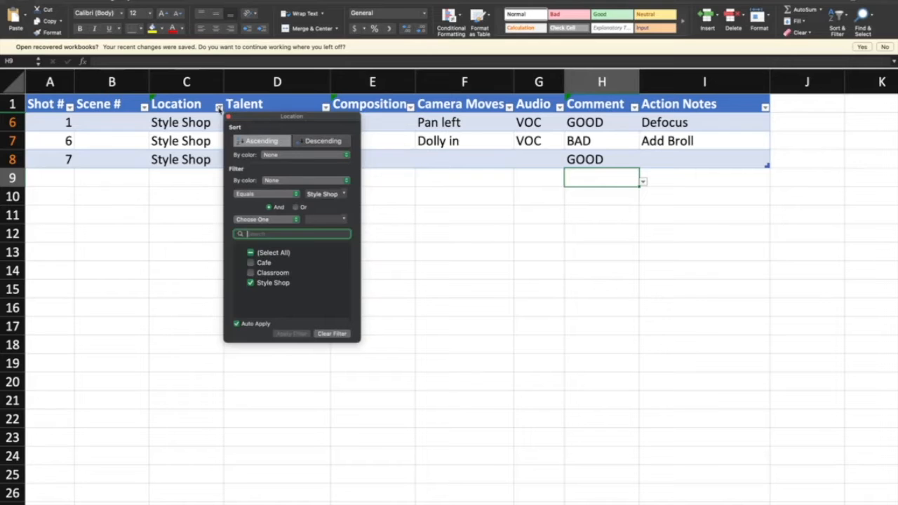
click(332, 334)
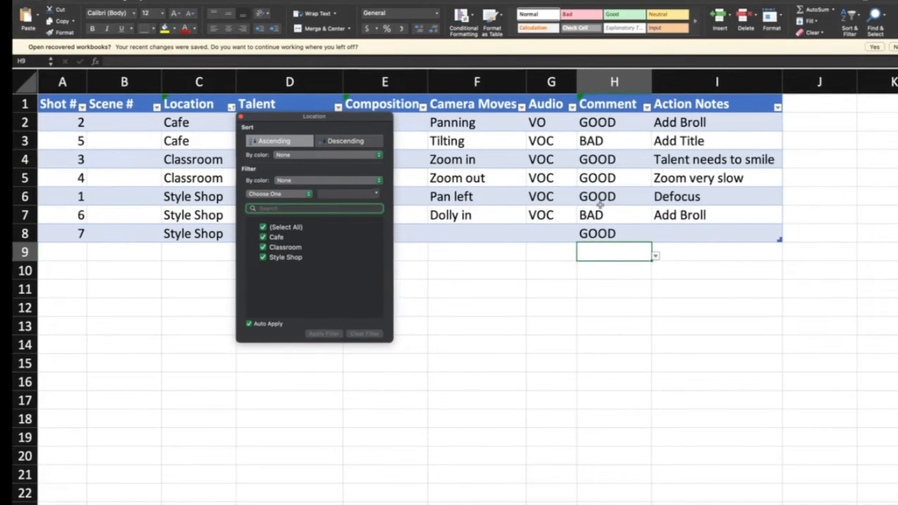
key(Escape)
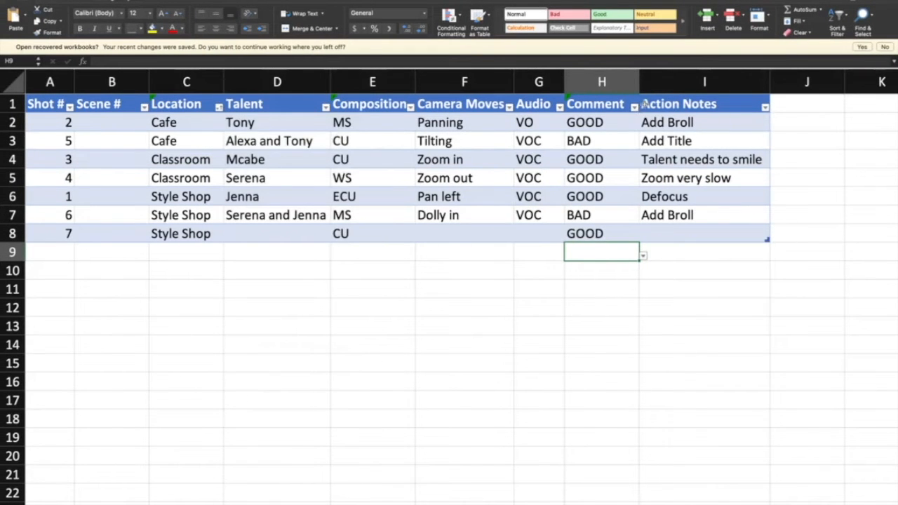
Filter the Comment column to show only GOOD and clear that filter again
click(634, 107)
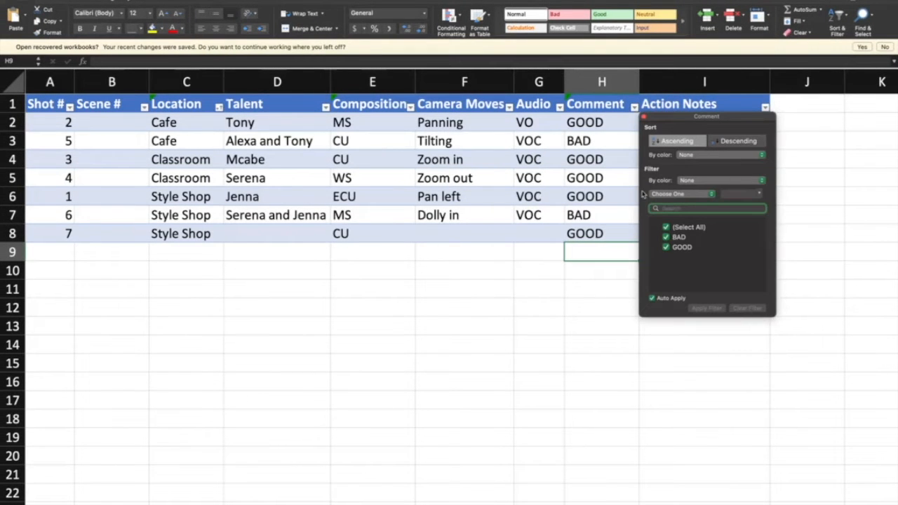
click(665, 229)
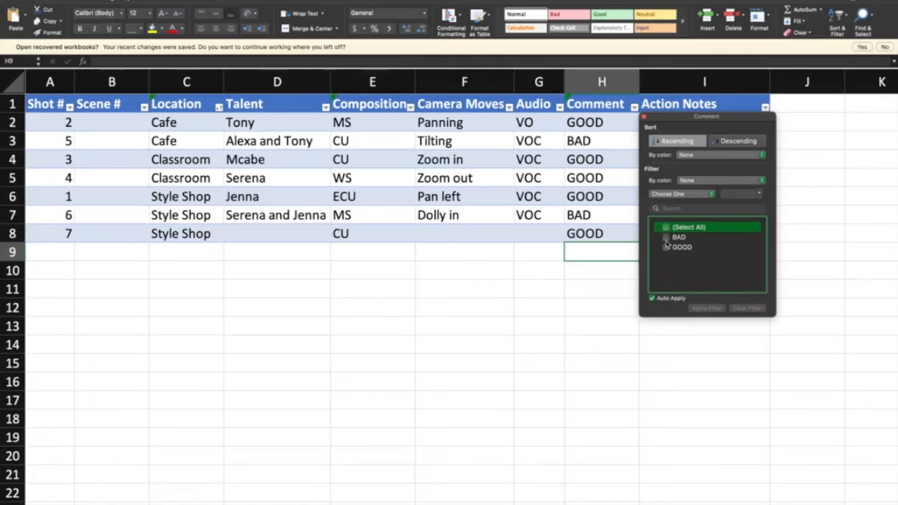
click(666, 248)
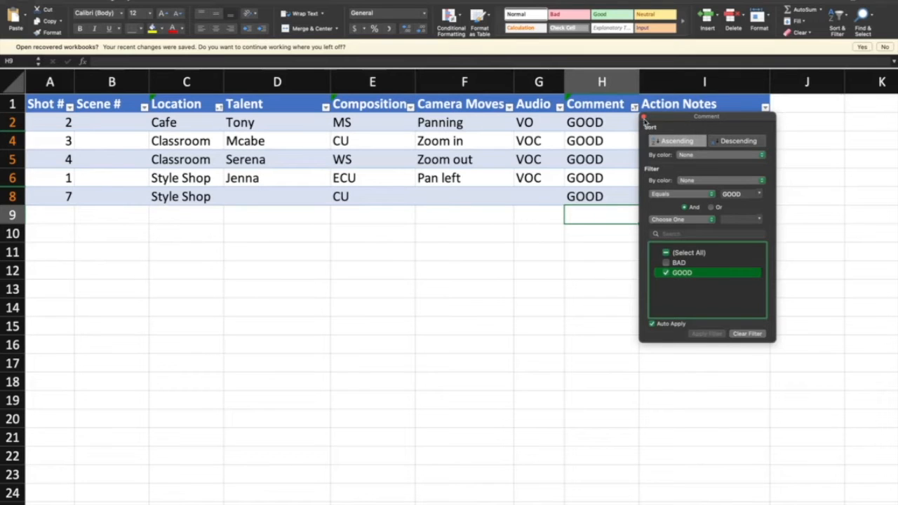
click(745, 333)
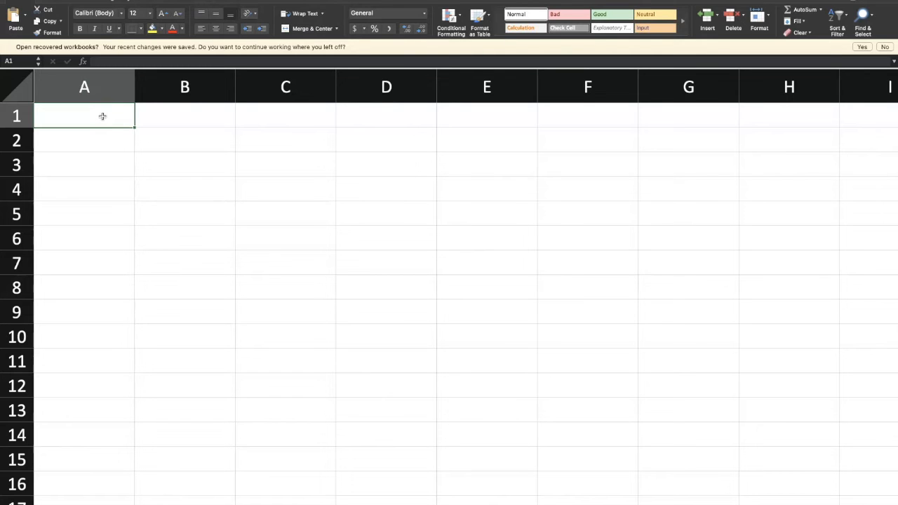
Enter the field headings Shot #, Location and Shot Type in cells A1 to C1 of the blank sheet
text(Shot)
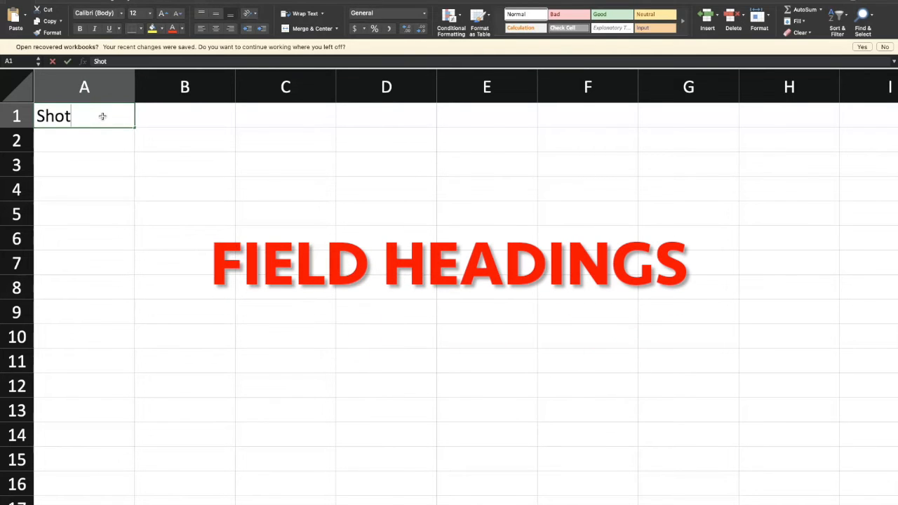
text( #)
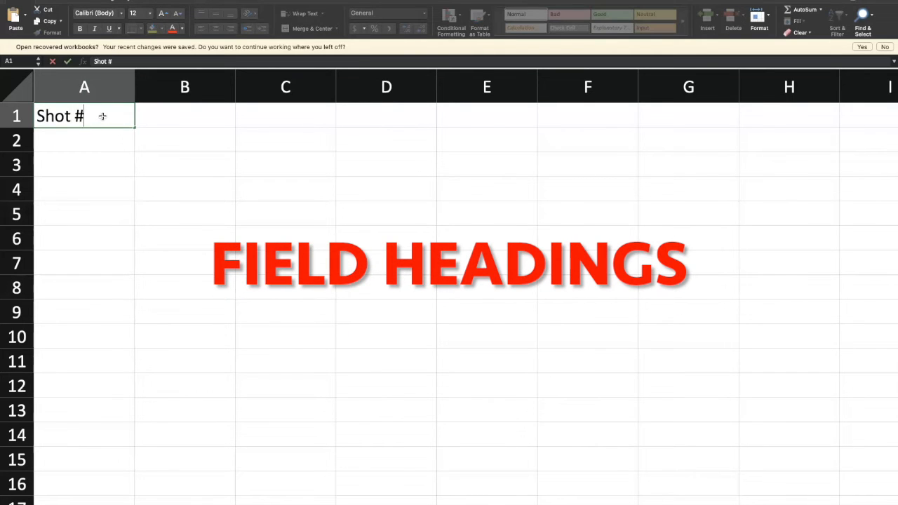
click(152, 117)
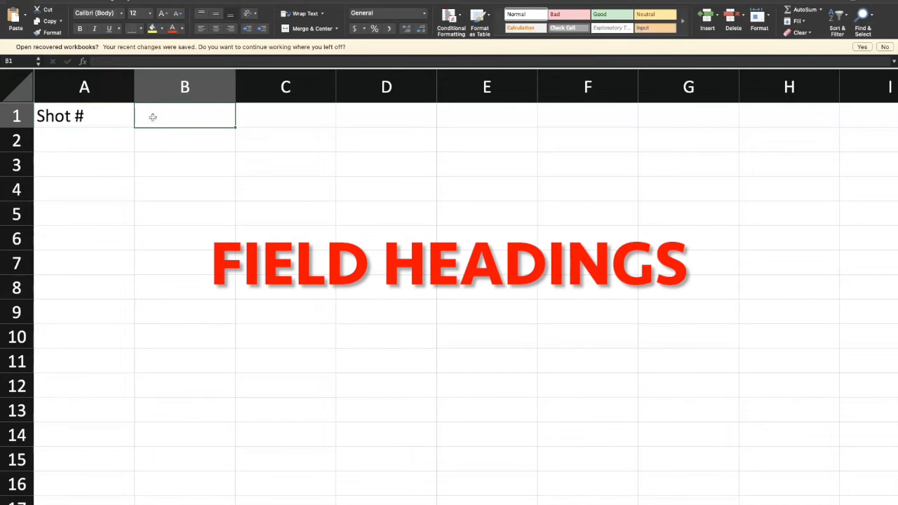
text(Location)
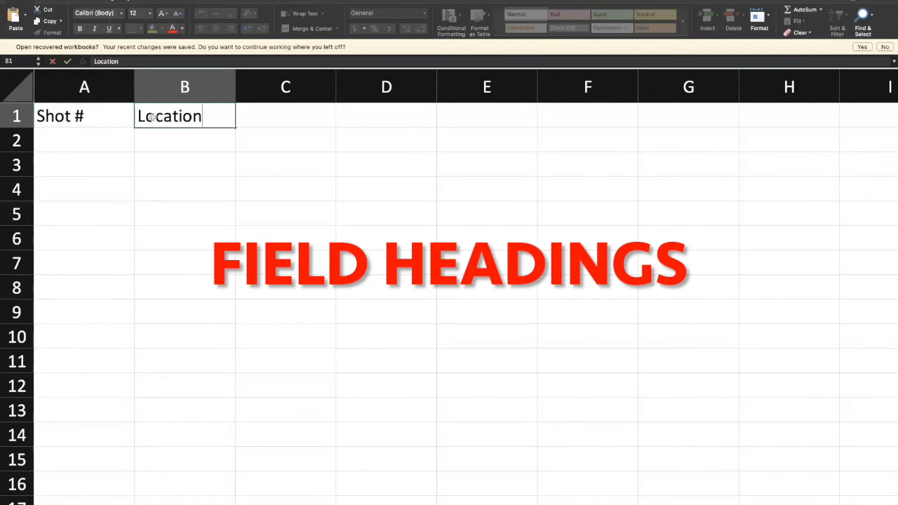
click(244, 115)
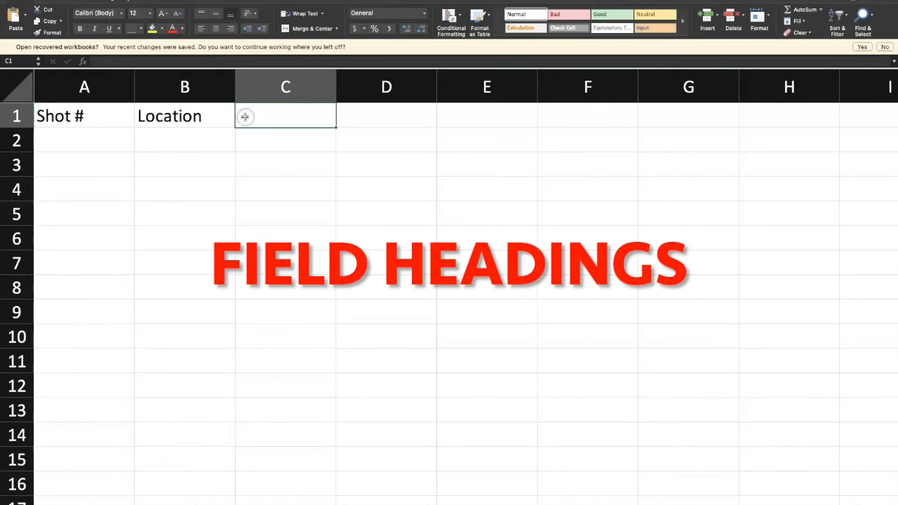
text(Shot )
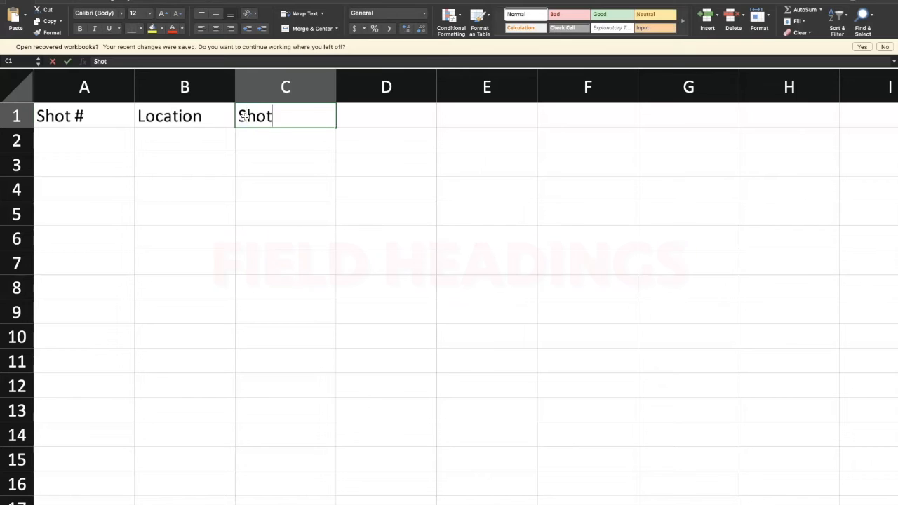
text(Type)
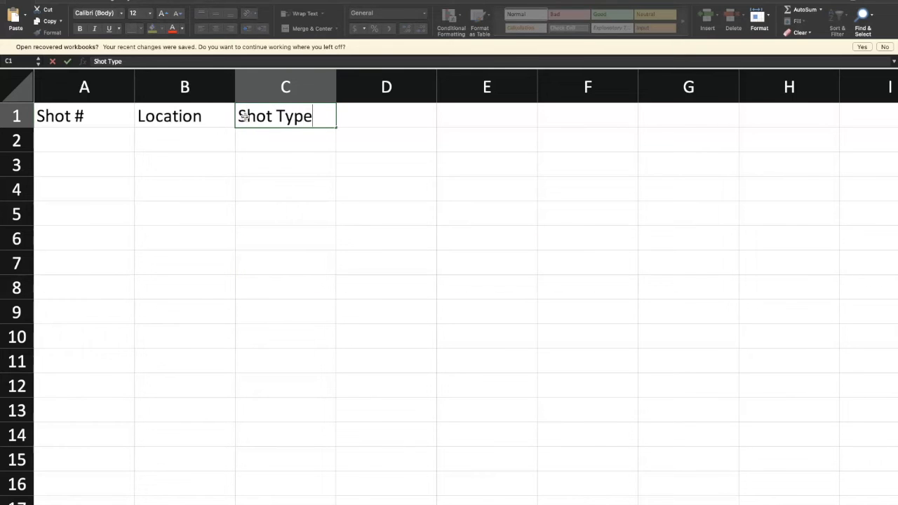
click(113, 143)
Convert the headings in A1:C1 into a table, marking that the table has headers
drag(78, 115, 258, 125)
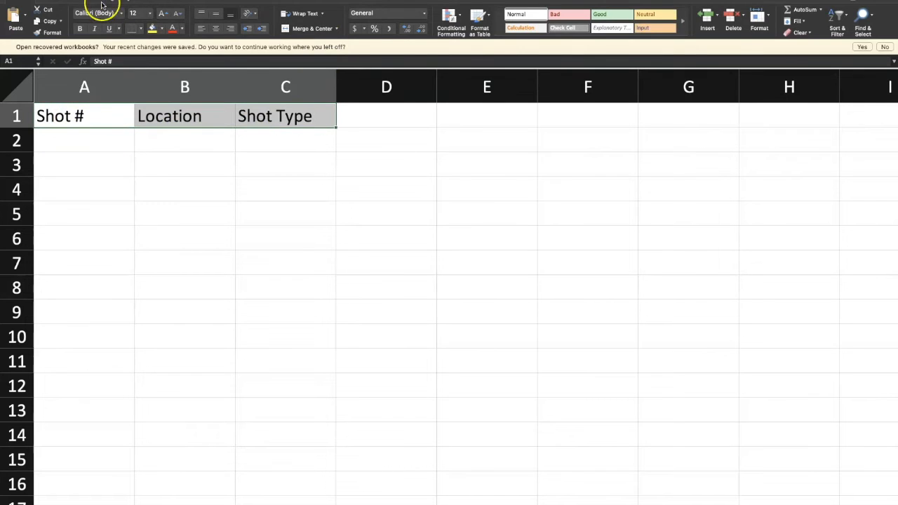
click(43, 2)
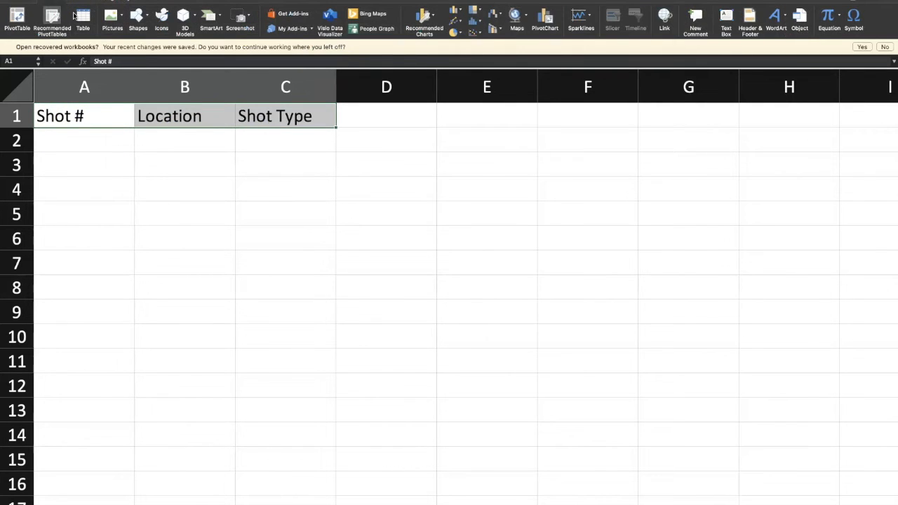
click(81, 18)
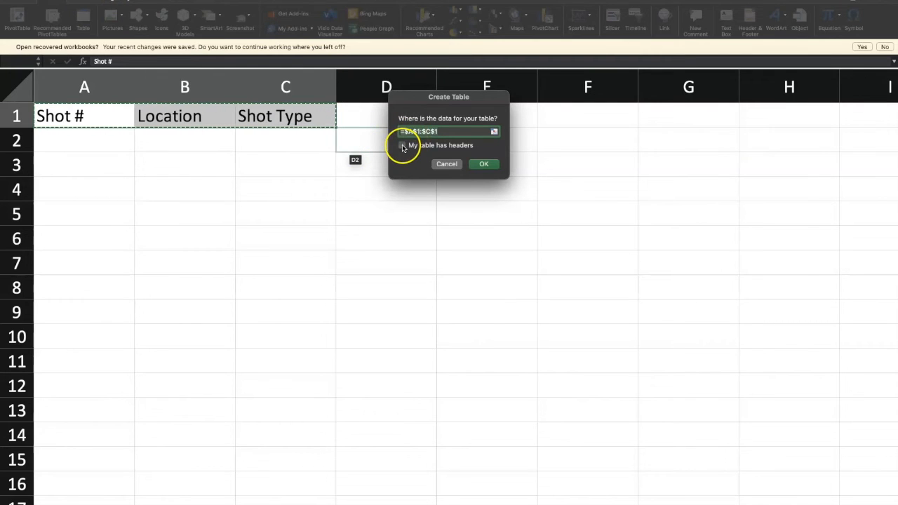
click(403, 146)
click(480, 164)
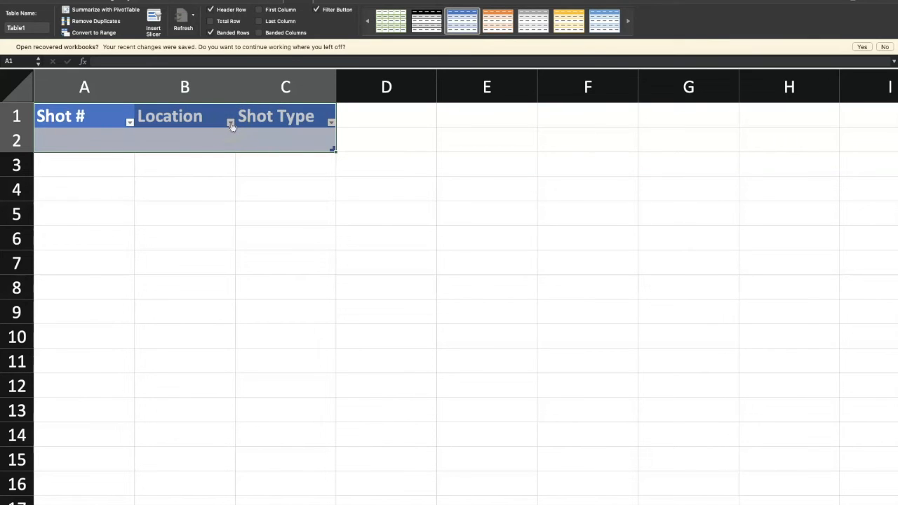
click(133, 185)
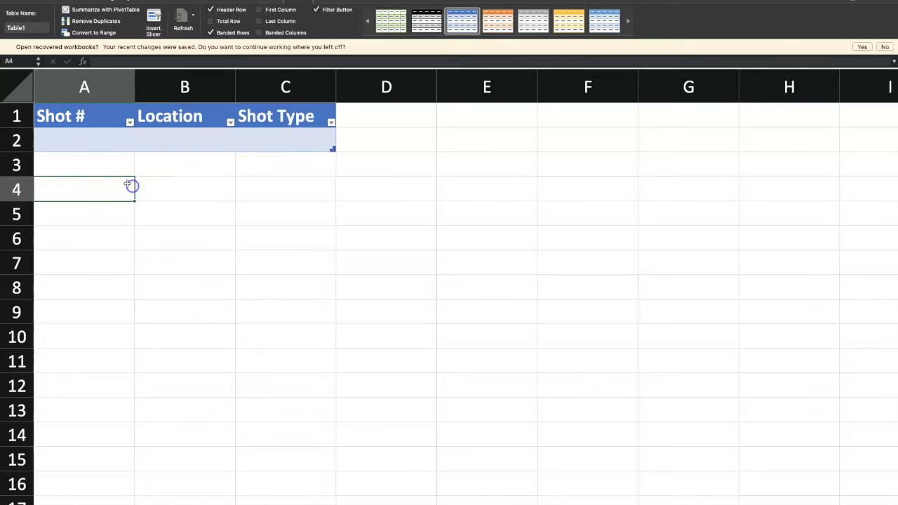
Enter shot numbers 1, 2 and 3 in cells A2 to A4 and fill the series down to 14 in A15
click(96, 140)
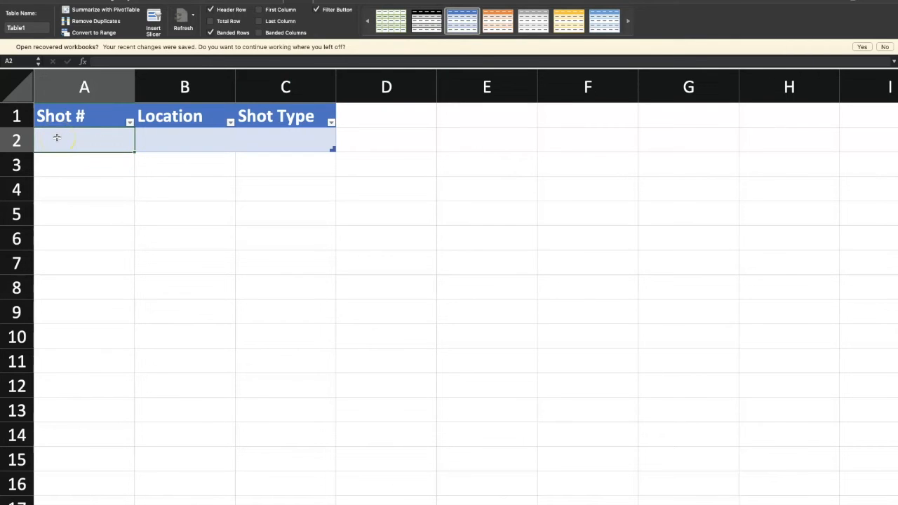
text(1)
click(49, 167)
text(2)
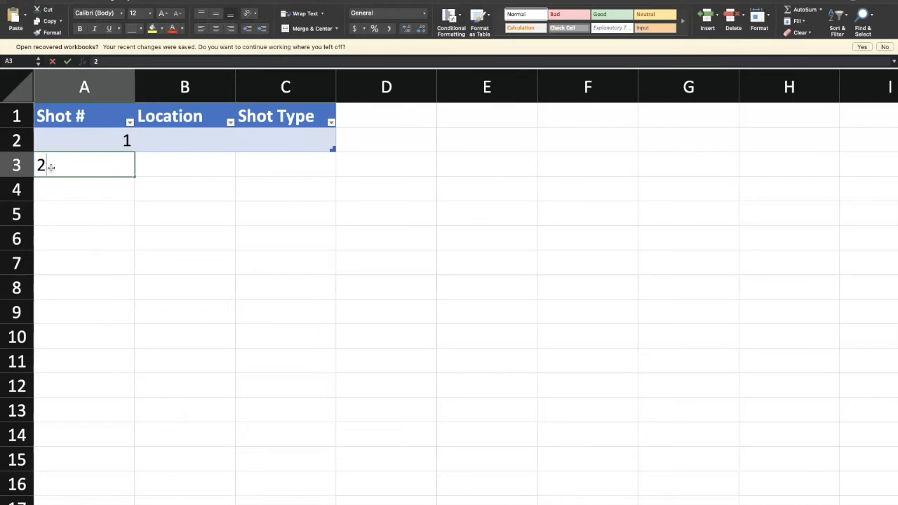
click(60, 189)
text(3)
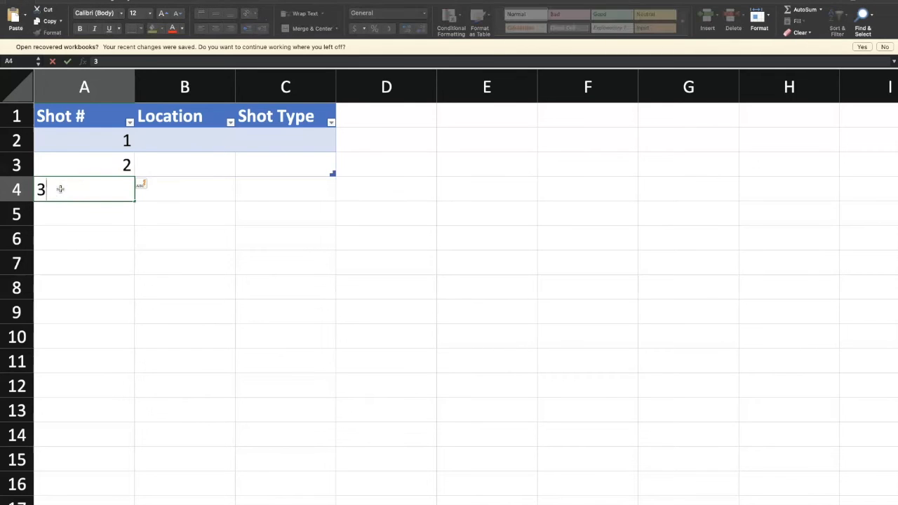
click(76, 222)
drag(100, 144, 140, 470)
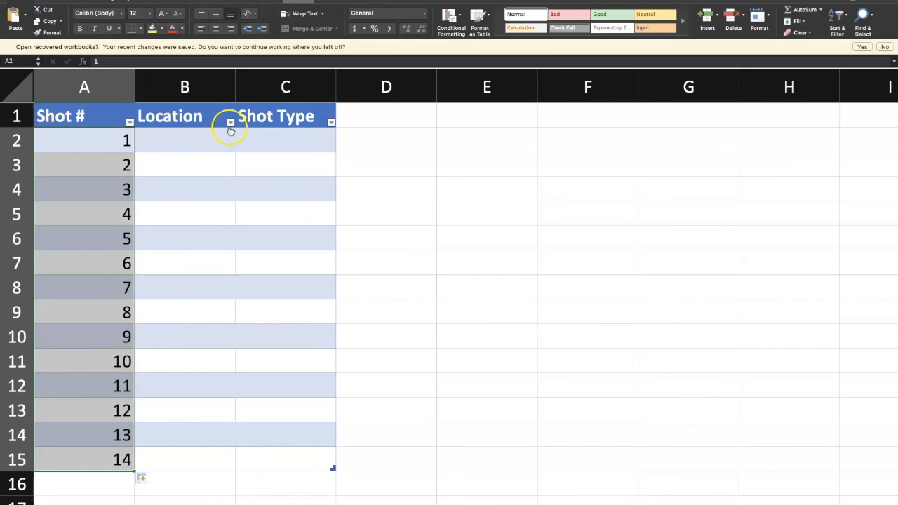
Apply data validation to the whole Location column, allowing a list with the source entries Style Shop, Cafe and Classroom
click(204, 85)
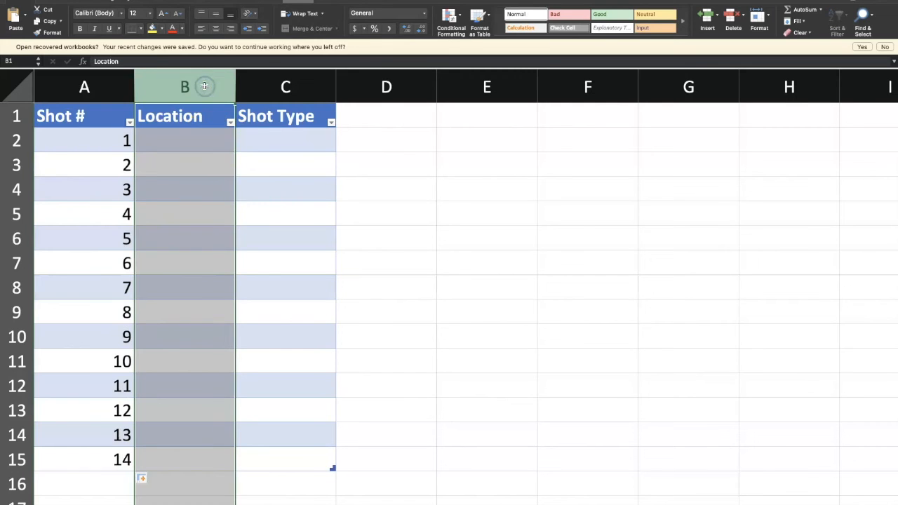
click(205, 0)
click(580, 18)
click(588, 34)
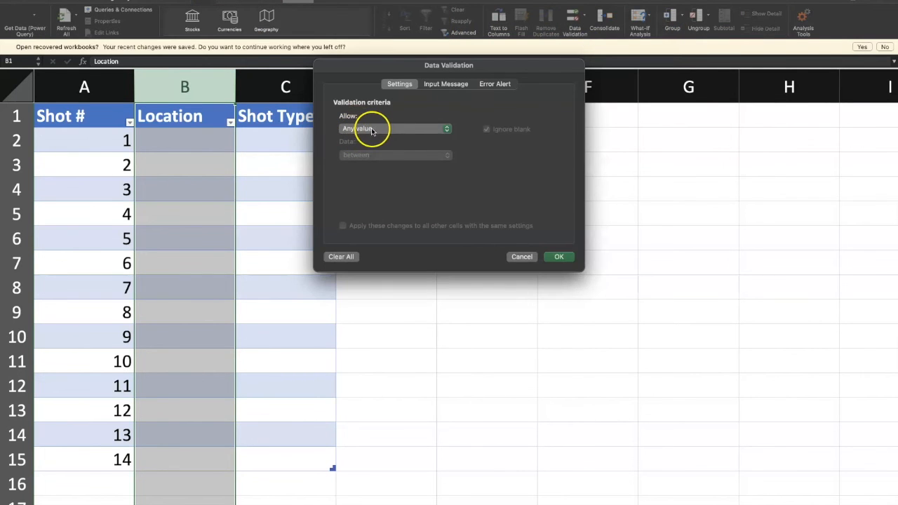
click(447, 130)
drag(446, 131, 413, 163)
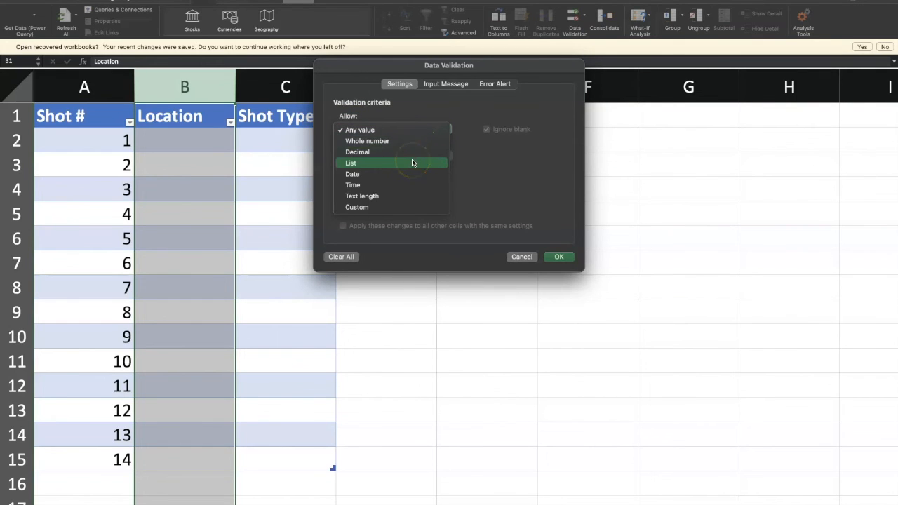
click(412, 163)
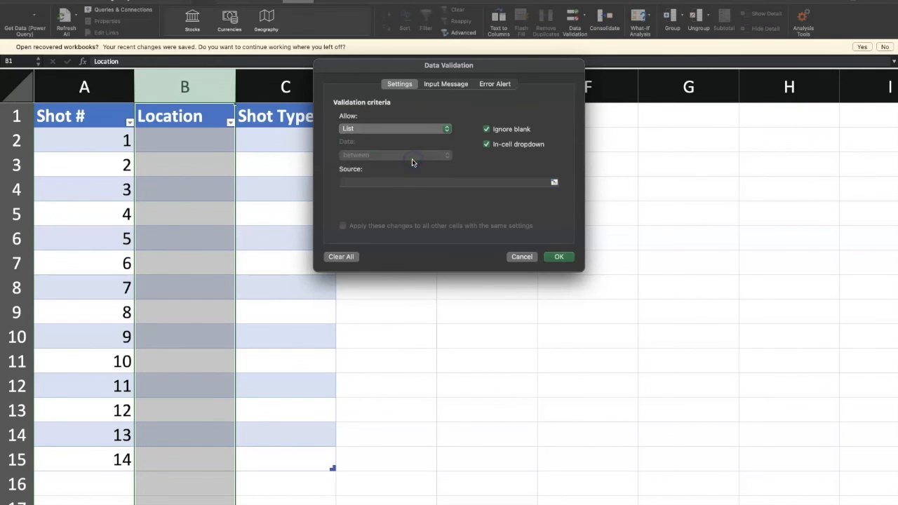
click(348, 182)
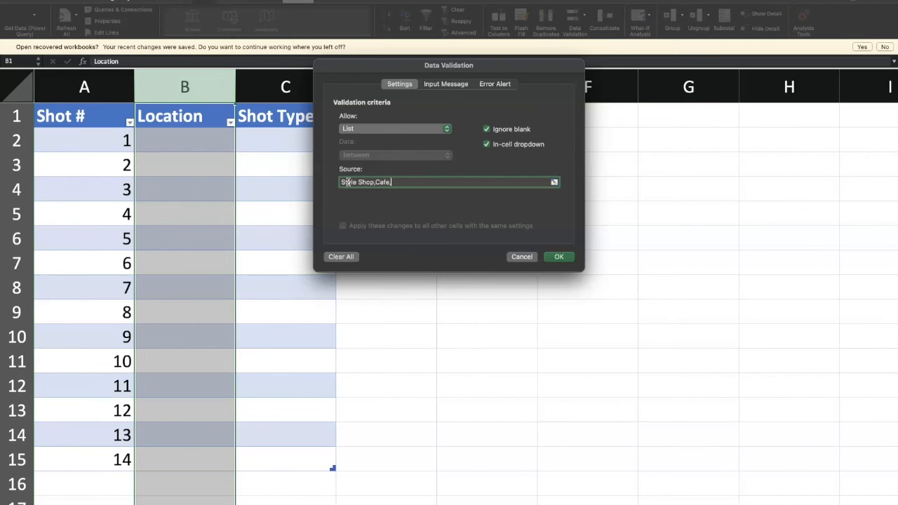
text(Restaurant)
click(553, 254)
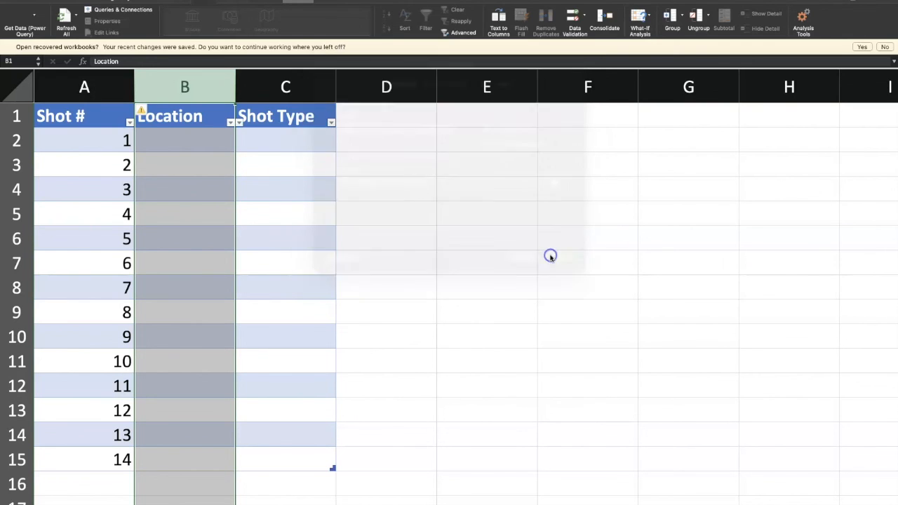
Choose Cafe for shot 1, Classroom for shot 2 and Cafe for shot 3 from the Location drop-down lists
click(228, 134)
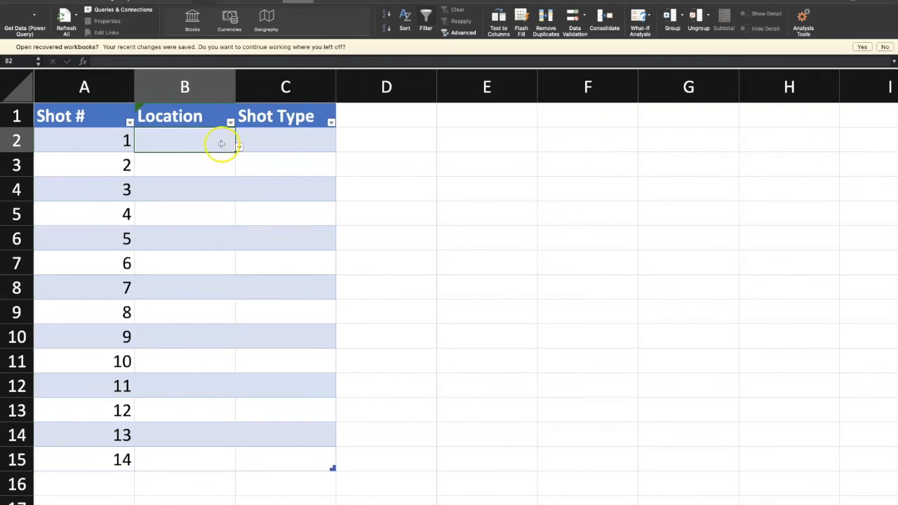
click(240, 149)
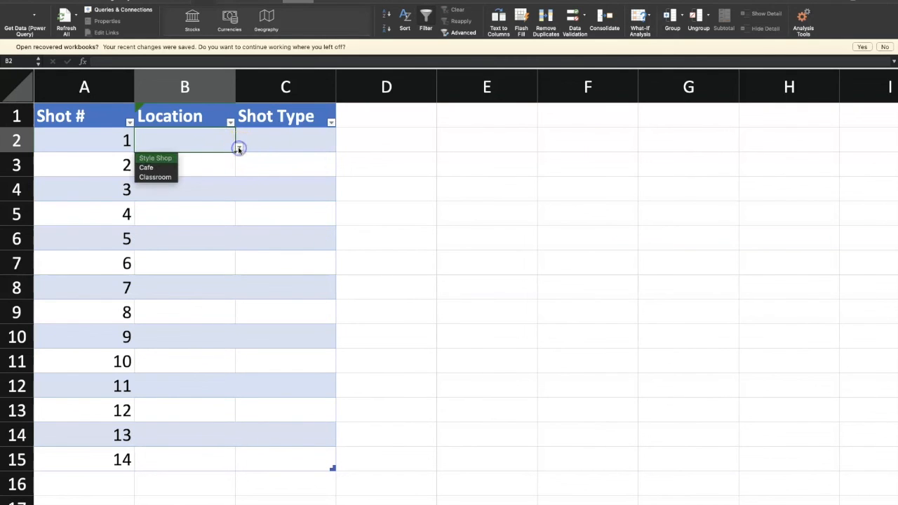
click(150, 168)
click(230, 166)
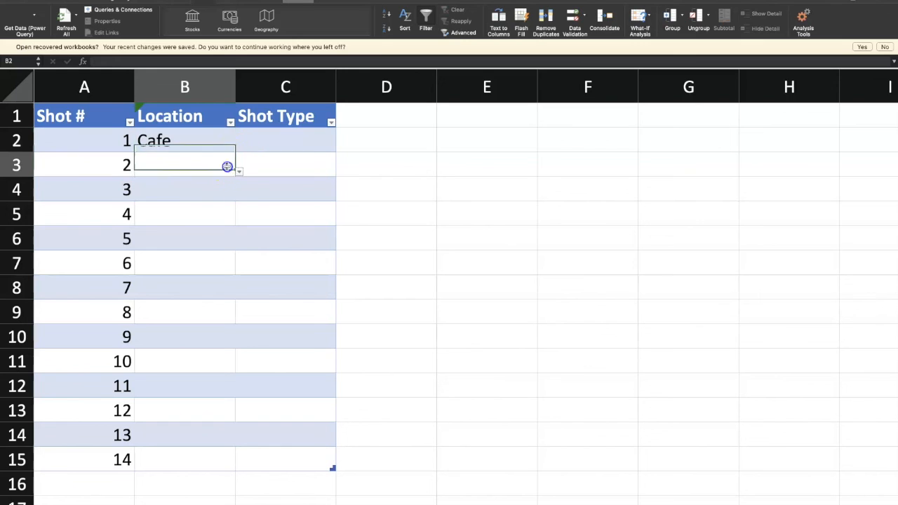
click(240, 171)
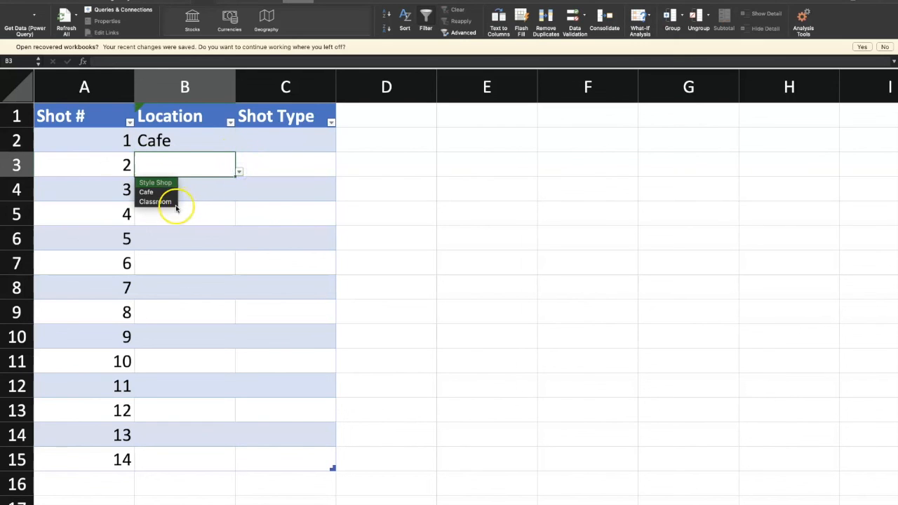
click(175, 203)
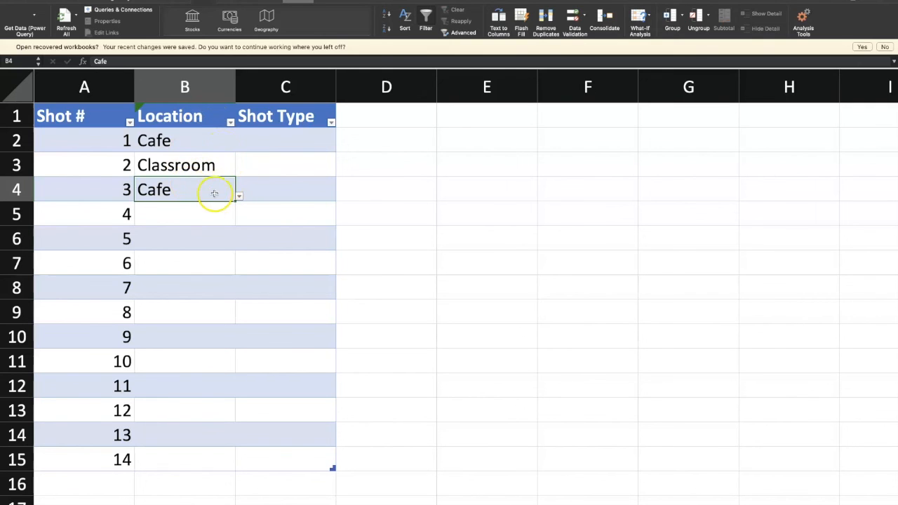
Sort the Location column in ascending order, filter it to show only Classroom, and close the filter settings
click(230, 124)
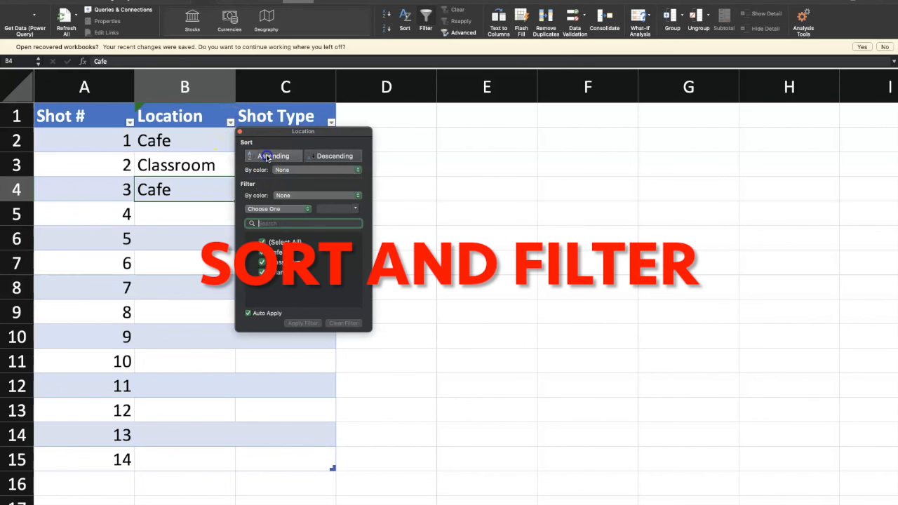
click(267, 157)
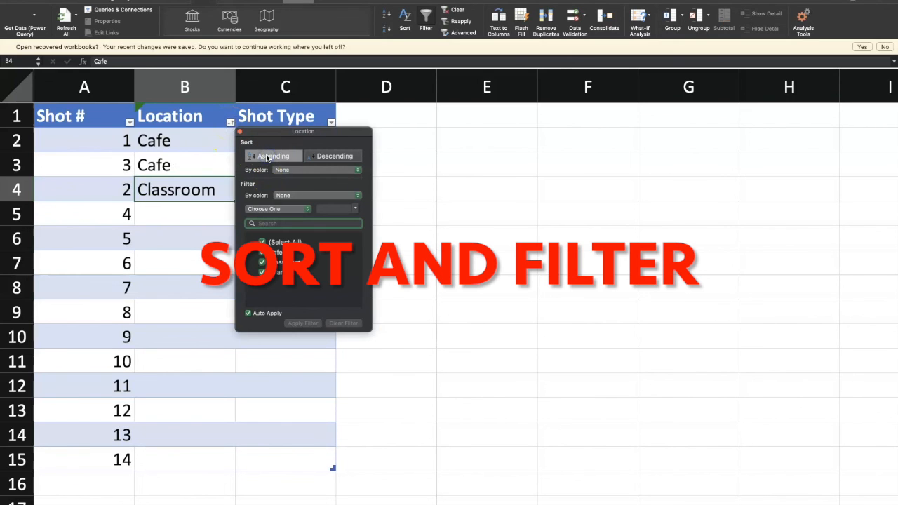
click(261, 242)
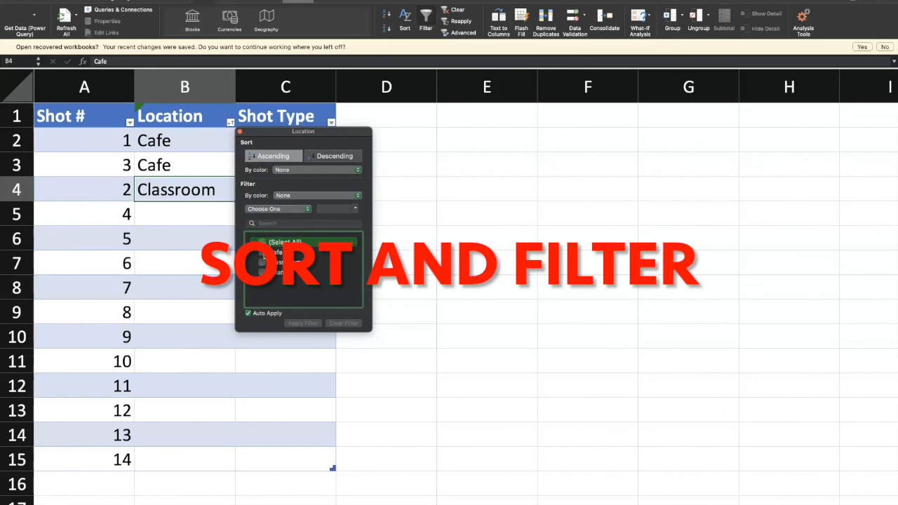
click(262, 263)
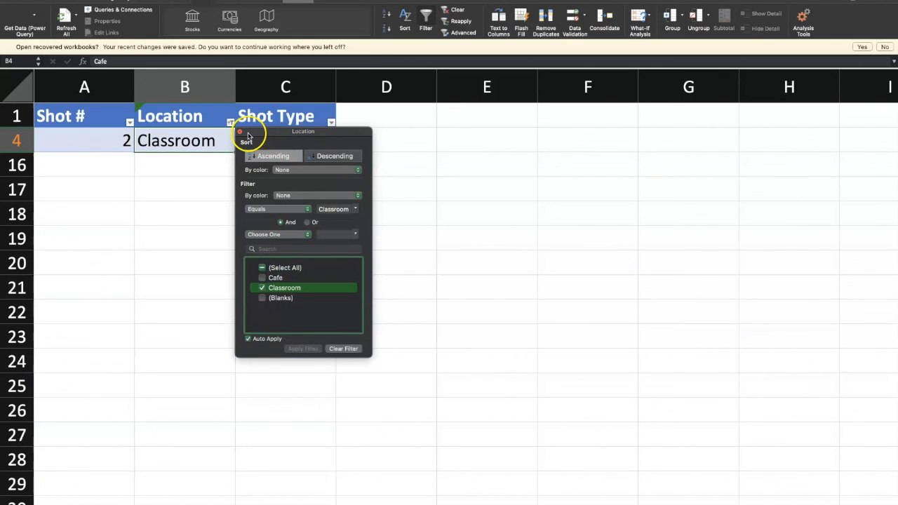
click(239, 133)
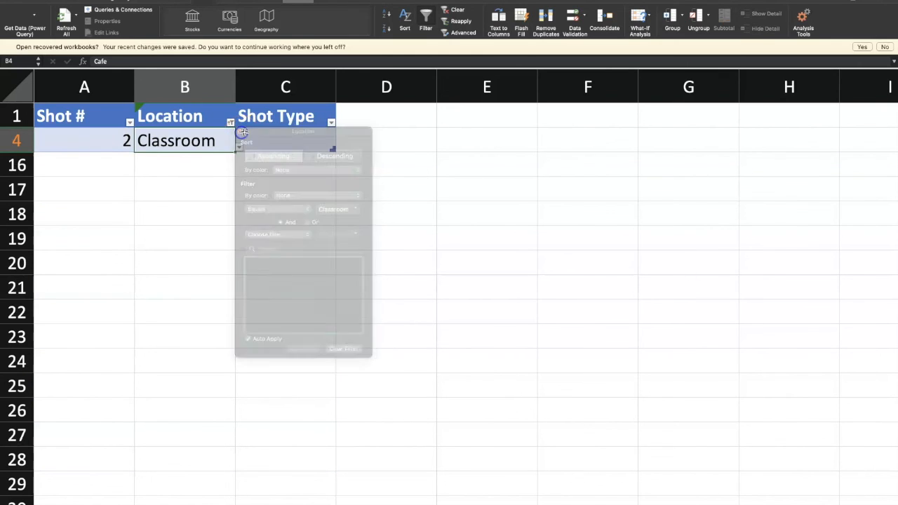